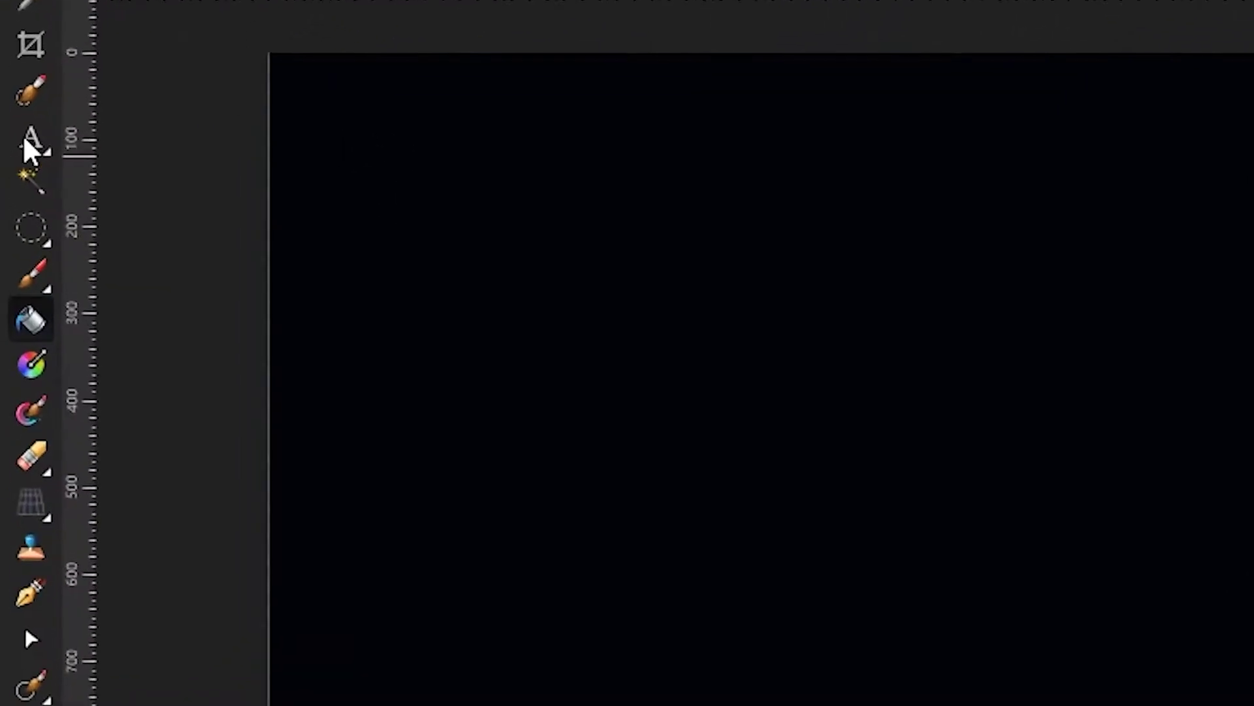
Type 'retro' as artistic text on the canvas and set it in the Commando font.
left_click(13, 154)
left_click_drag(388, 357, 468, 428)
type("r")
type("e")
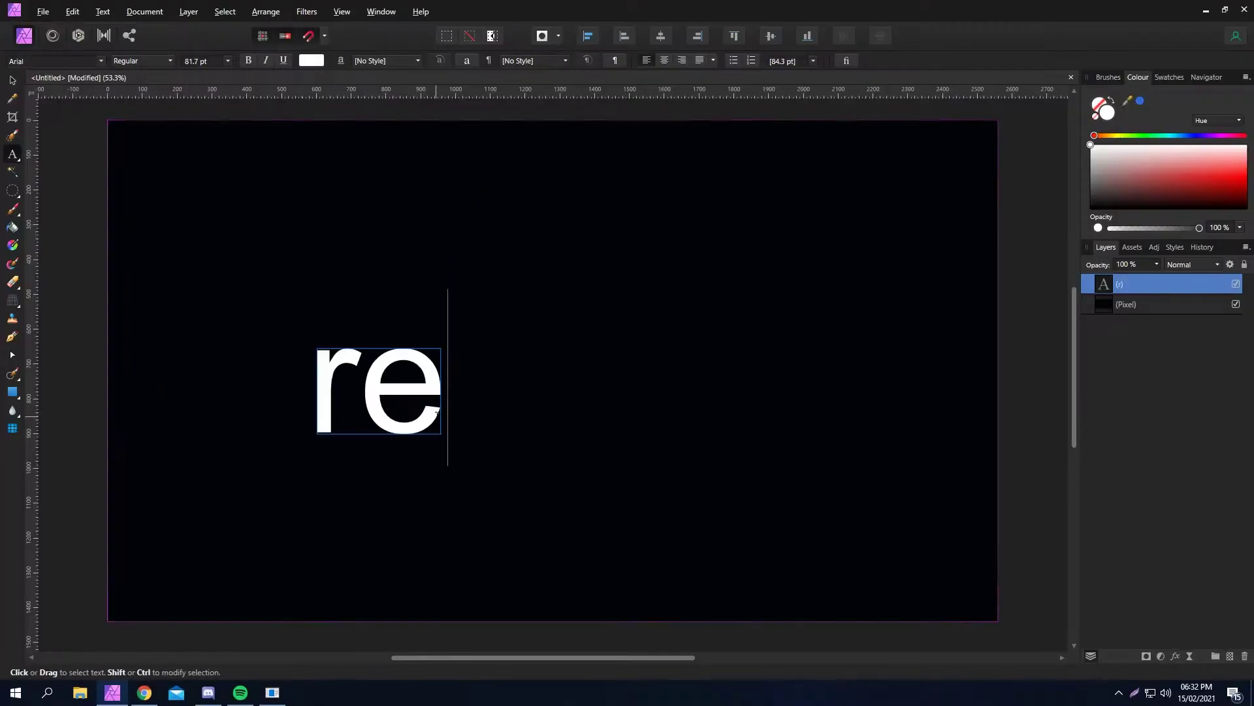
type("tro")
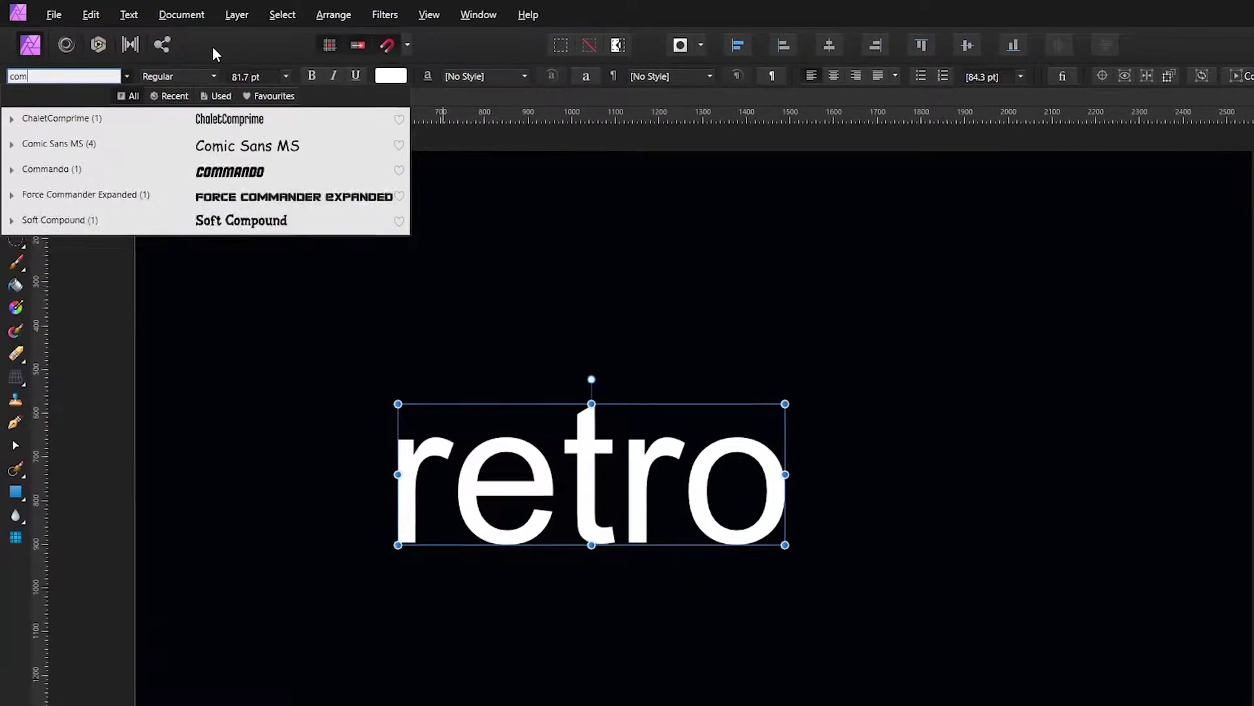
type("mand")
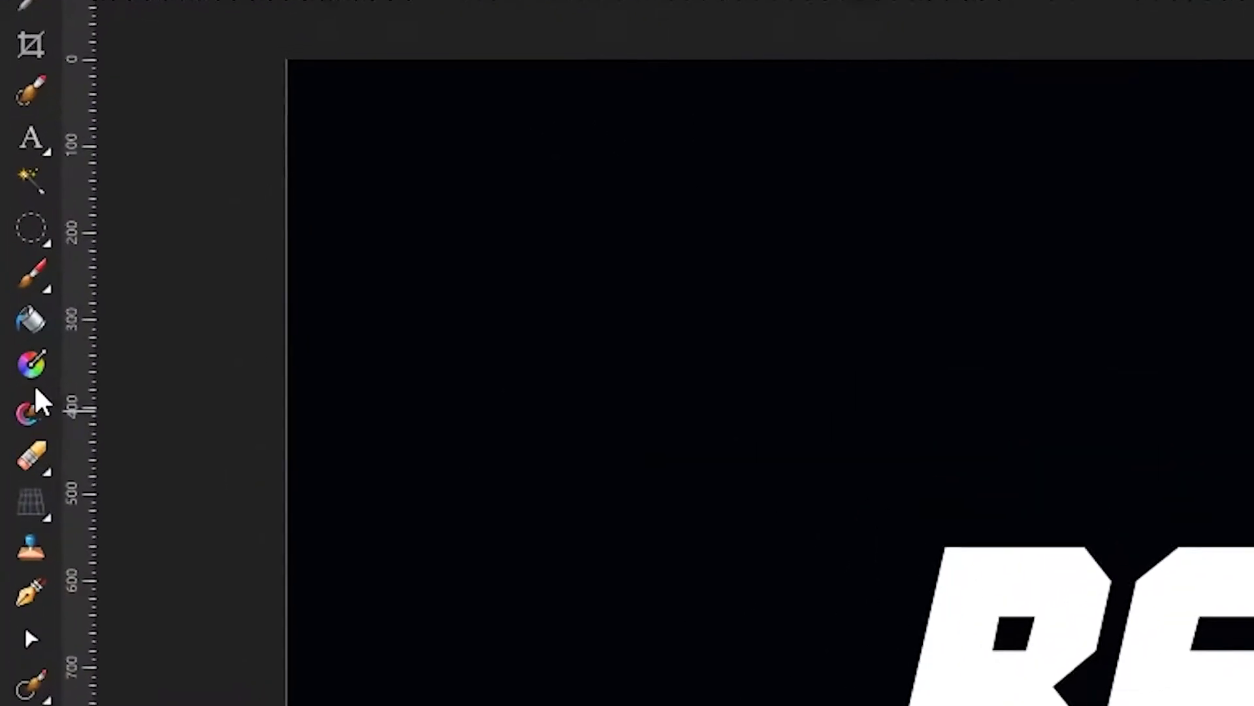
Fill the RETRO letters with a blue-white gradient and warp its middle band into a wave with Liquify.
left_click(29, 364)
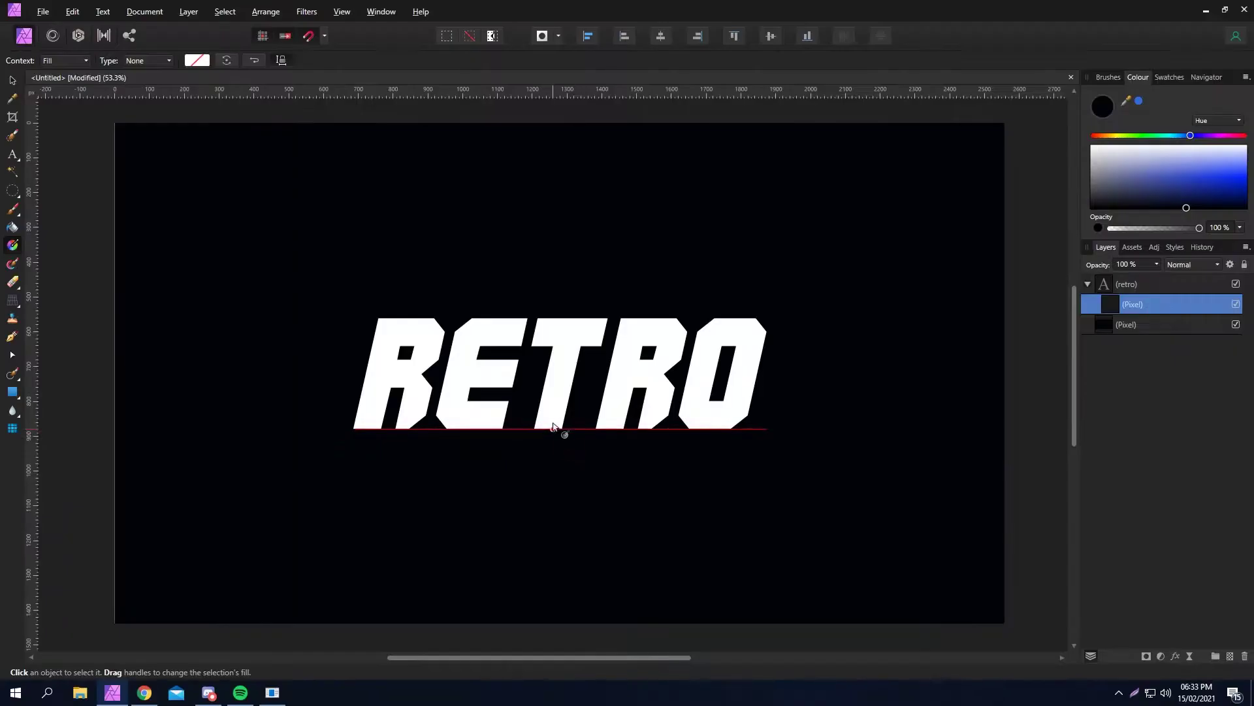
left_click_drag(552, 426, 560, 344)
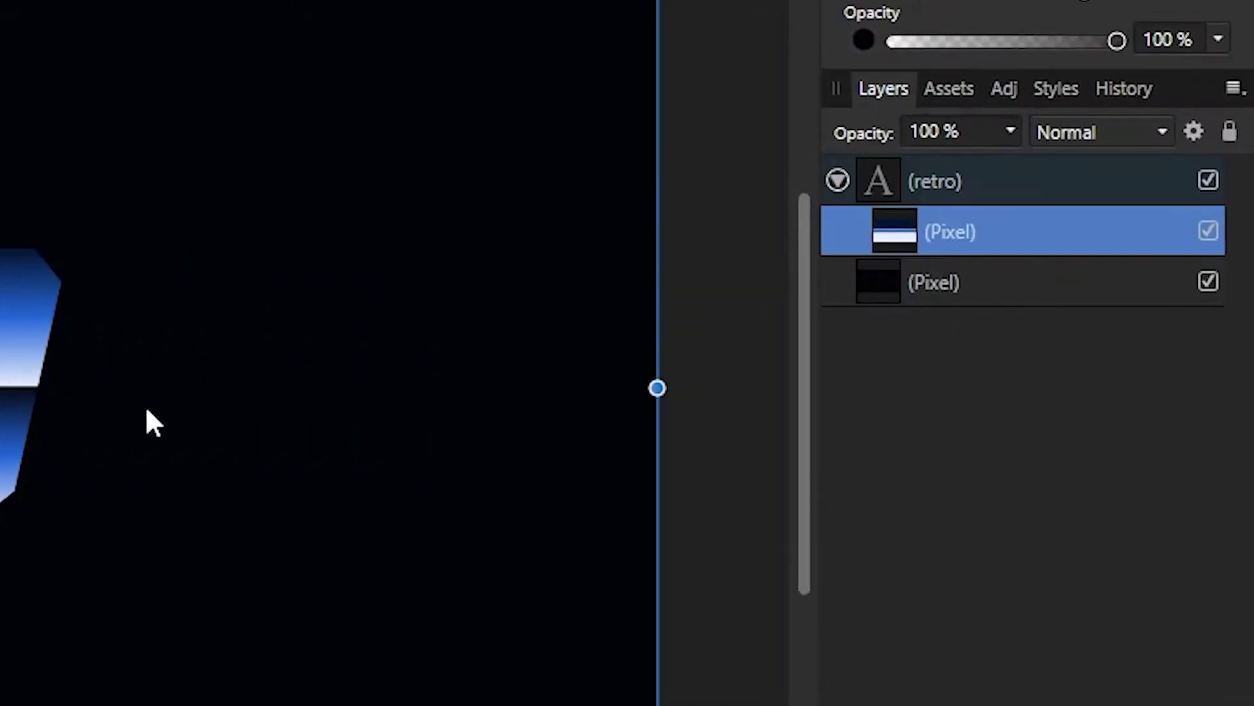
scroll(782, 393, "up", 3)
left_click(695, 416)
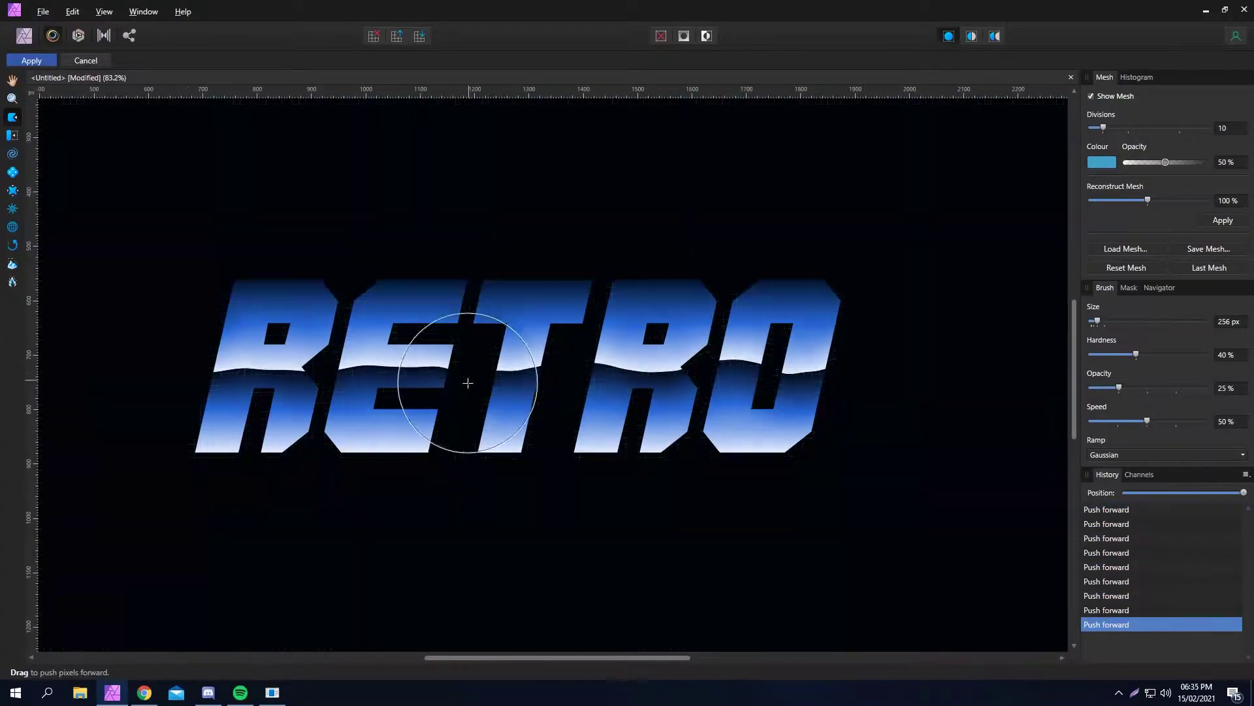
mouse_move(448, 392)
left_mouse_down()
mouse_move(578, 459)
mouse_move(873, 322)
left_mouse_up()
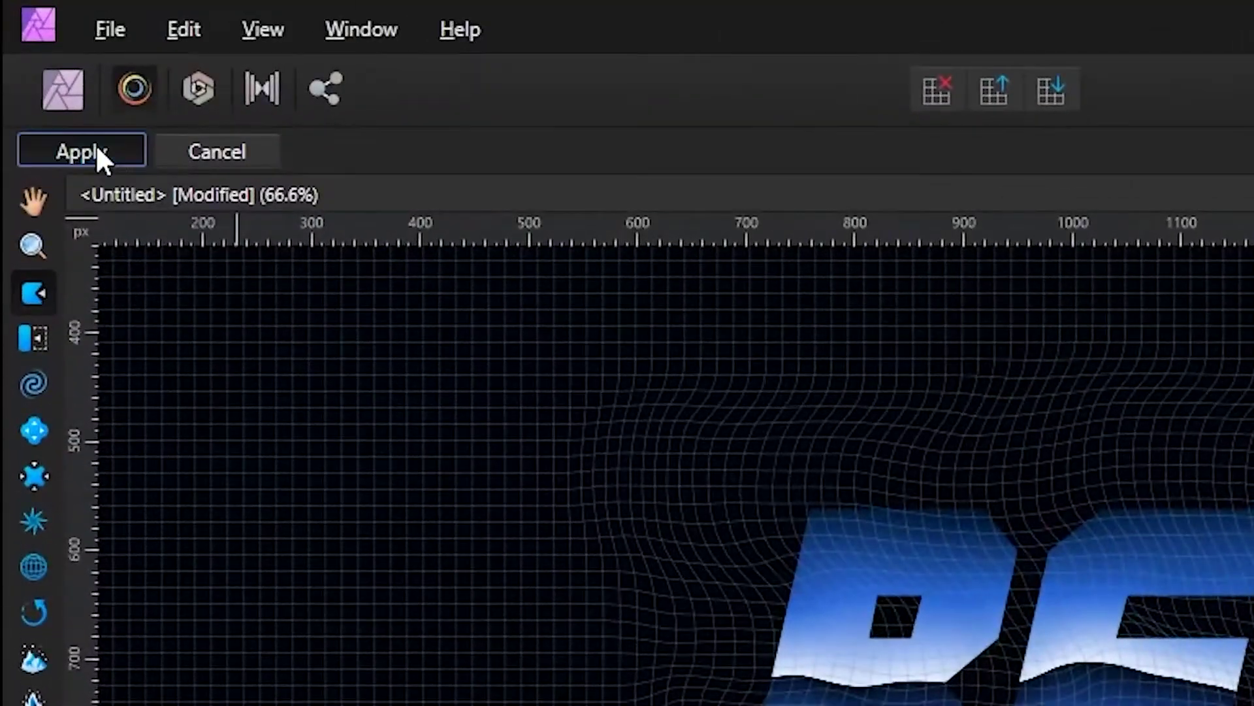
left_click(97, 151)
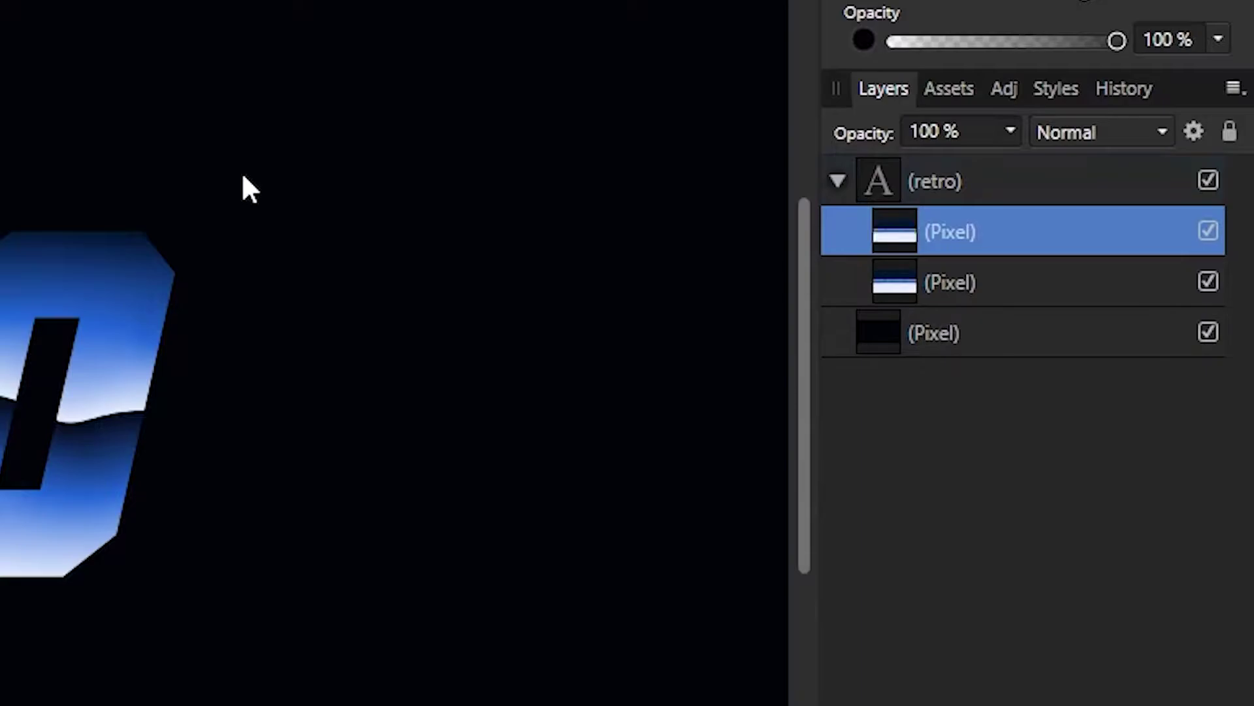
Set the gradient copy to Overlay at 50% opacity, then select the first gradient layer in the RETRO copy.
left_click(1064, 131)
left_click(607, 602)
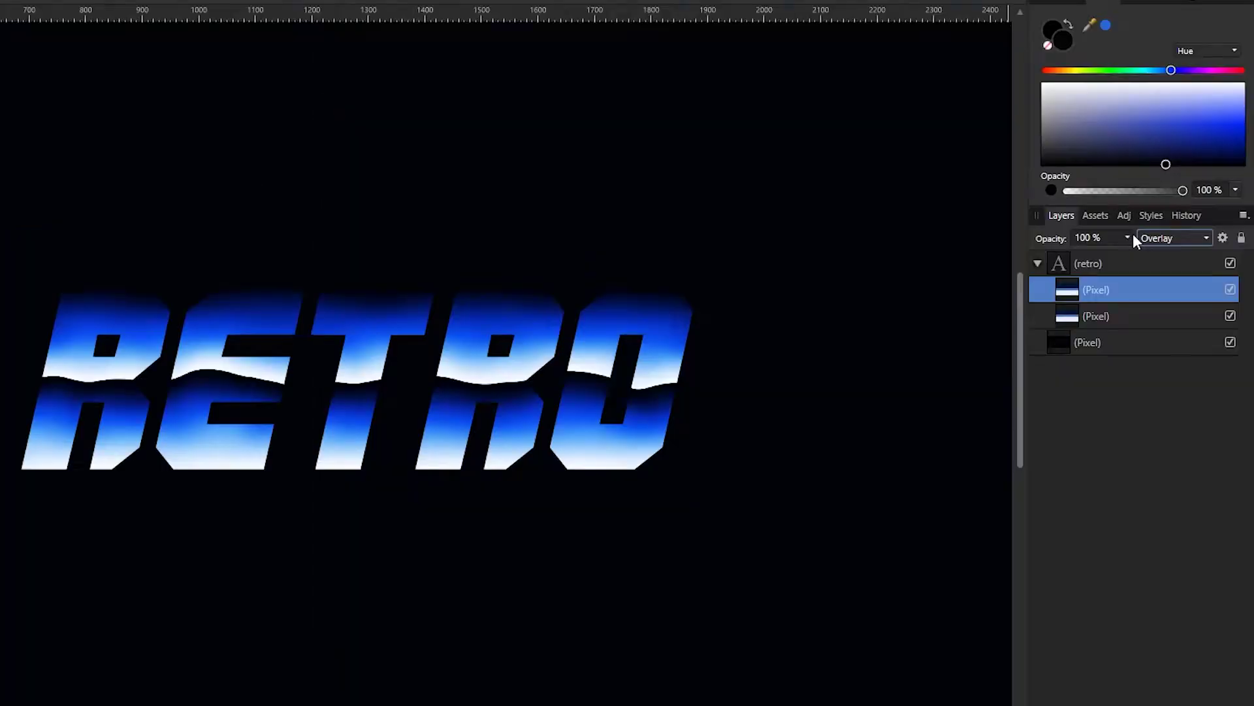
left_click_drag(1100, 255, 1074, 255)
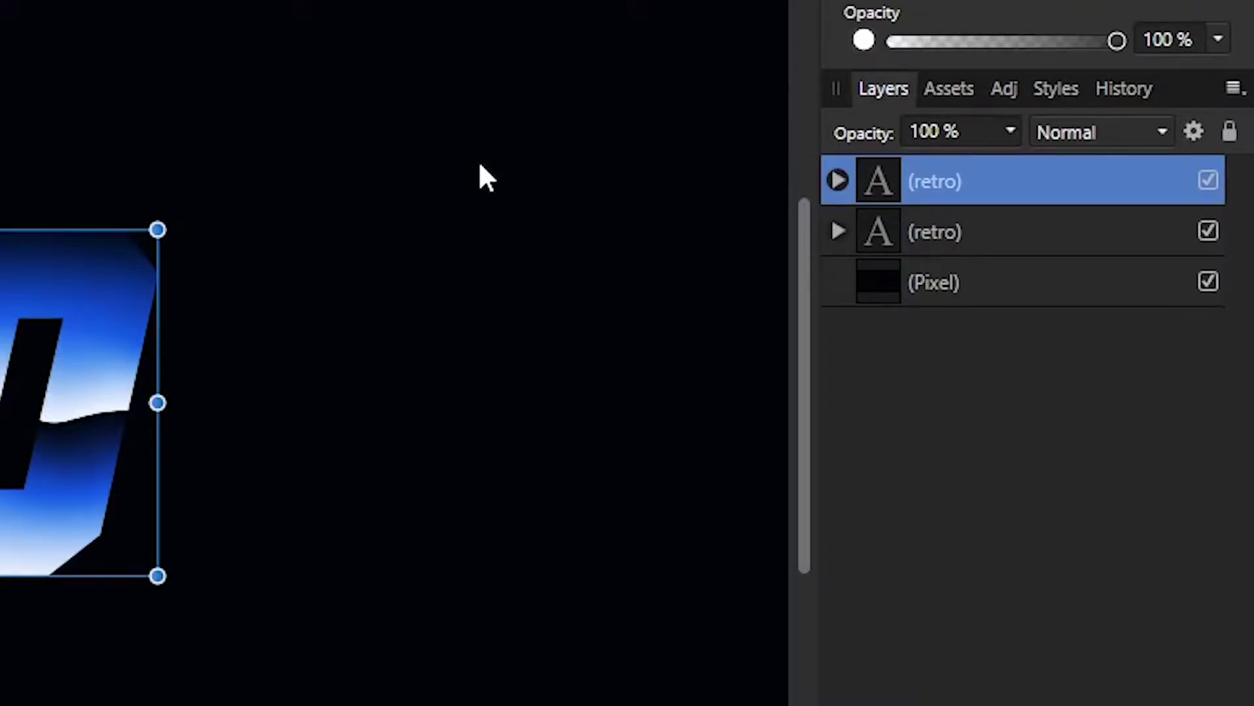
left_click(839, 180)
left_click(954, 230)
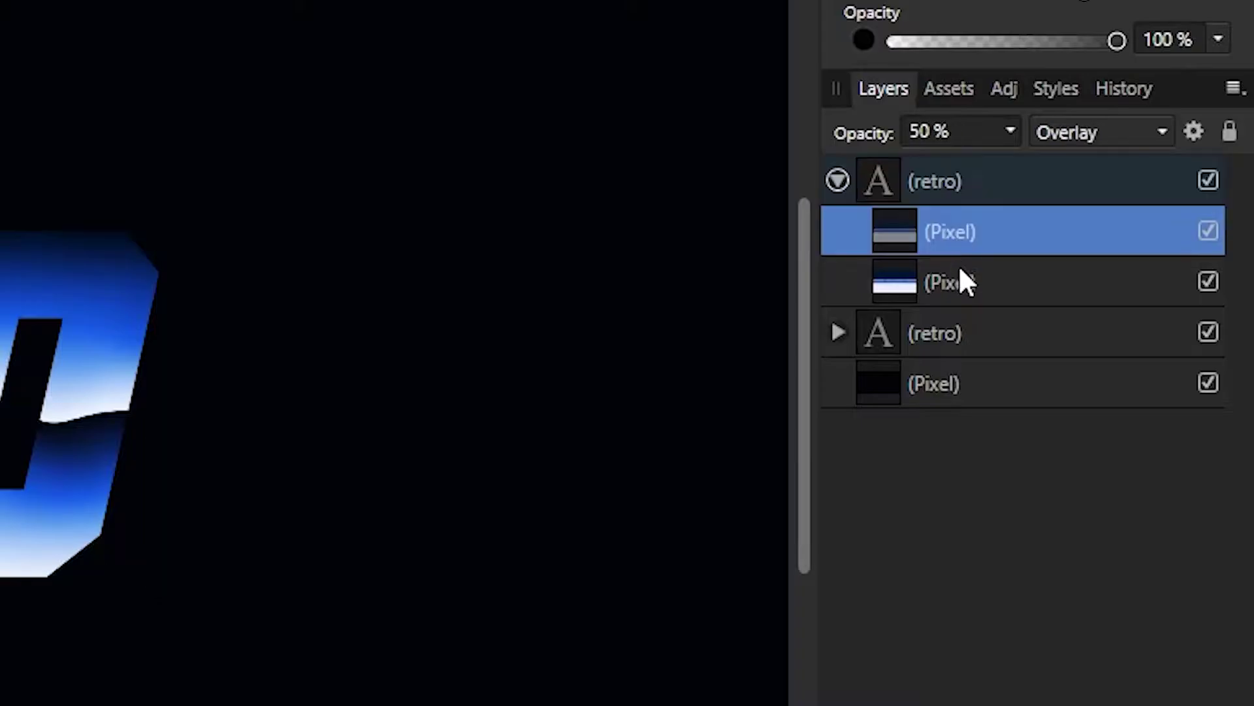
Delete both gradient layers from the RETRO copy and give its letters a 2 pt stroke outline.
left_click(963, 280, "shift")
key("Delete")
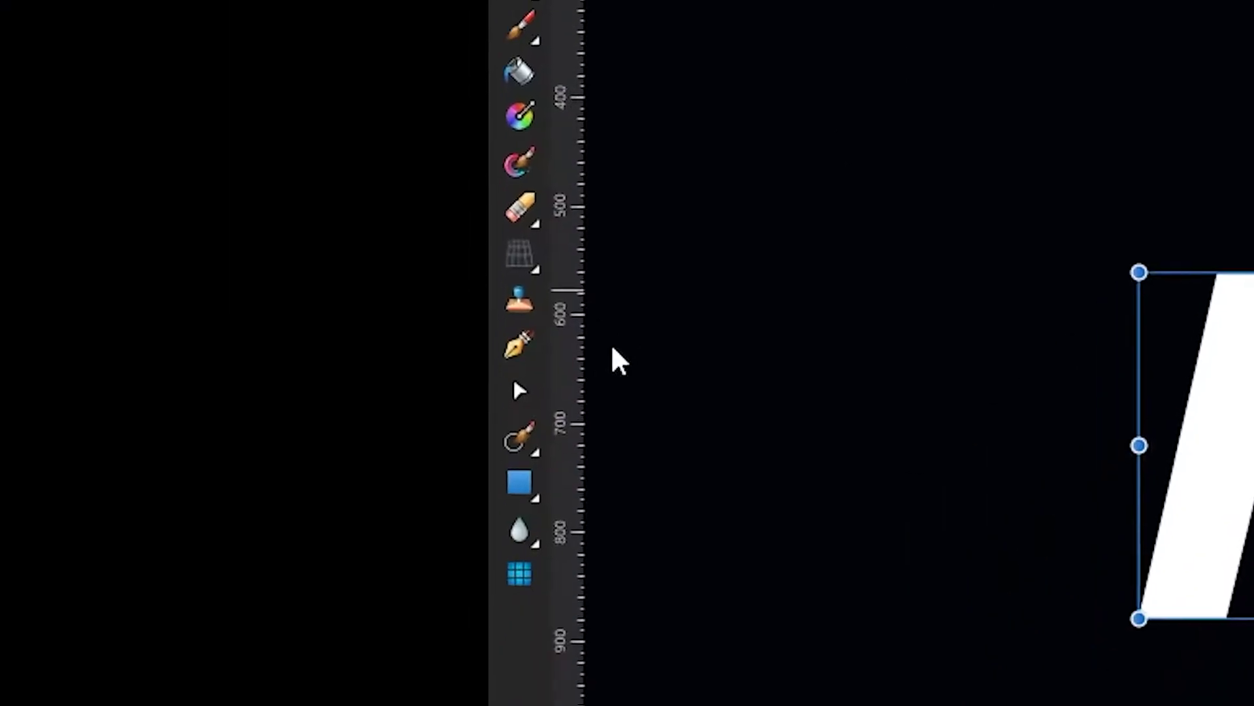
left_click(625, 343)
left_click(163, 121)
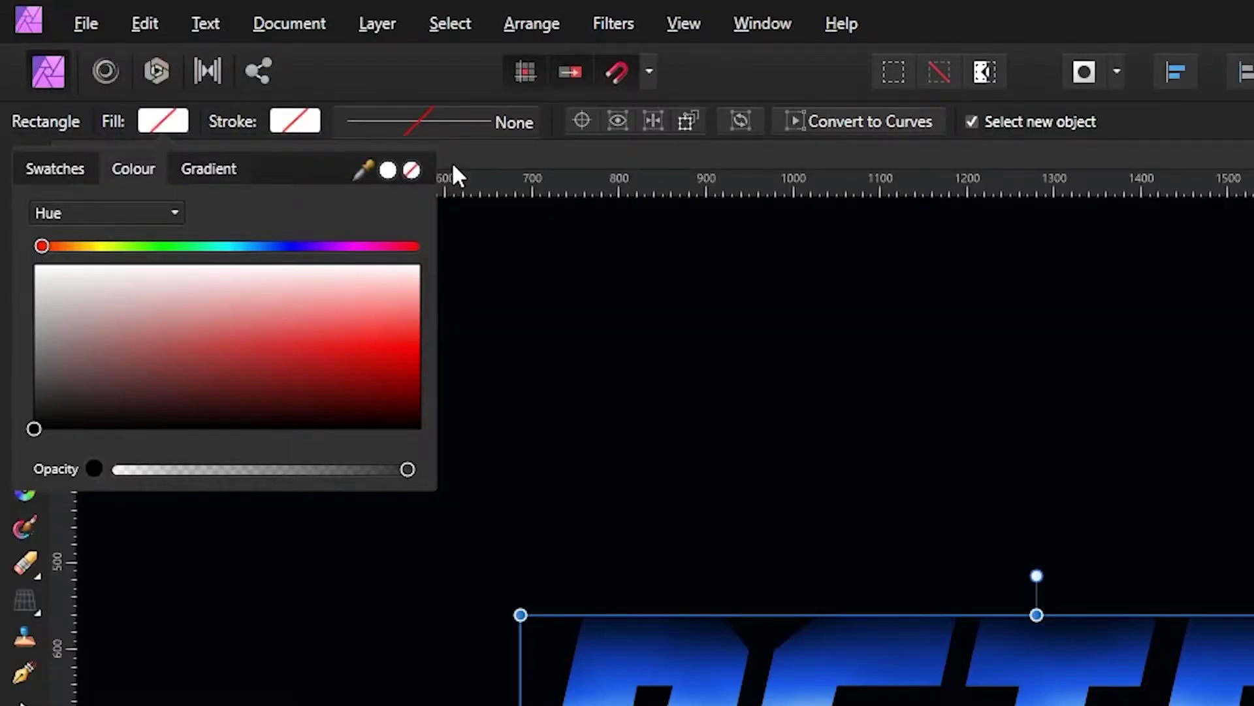
left_click(294, 121)
left_click(176, 210)
left_click(418, 122)
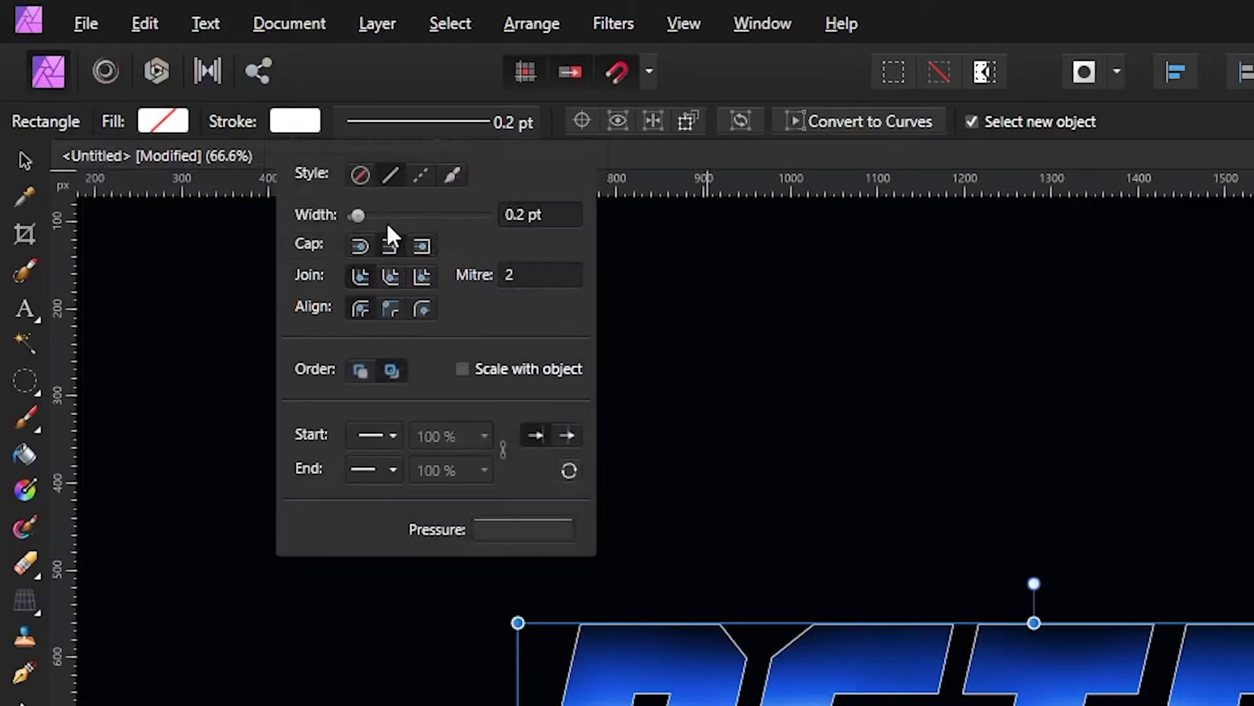
left_click(527, 214)
type("2")
key("Return")
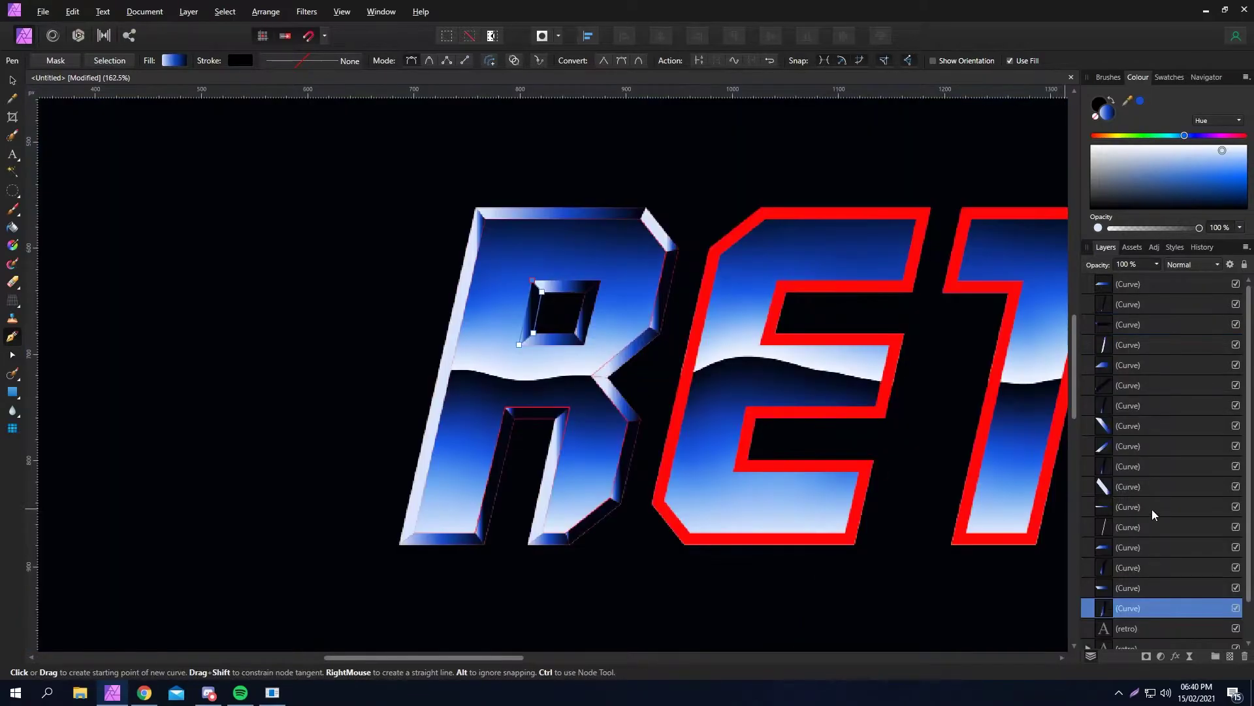
Fill the R's inner bevel facet with a linear gradient running up across it.
left_click(12, 247)
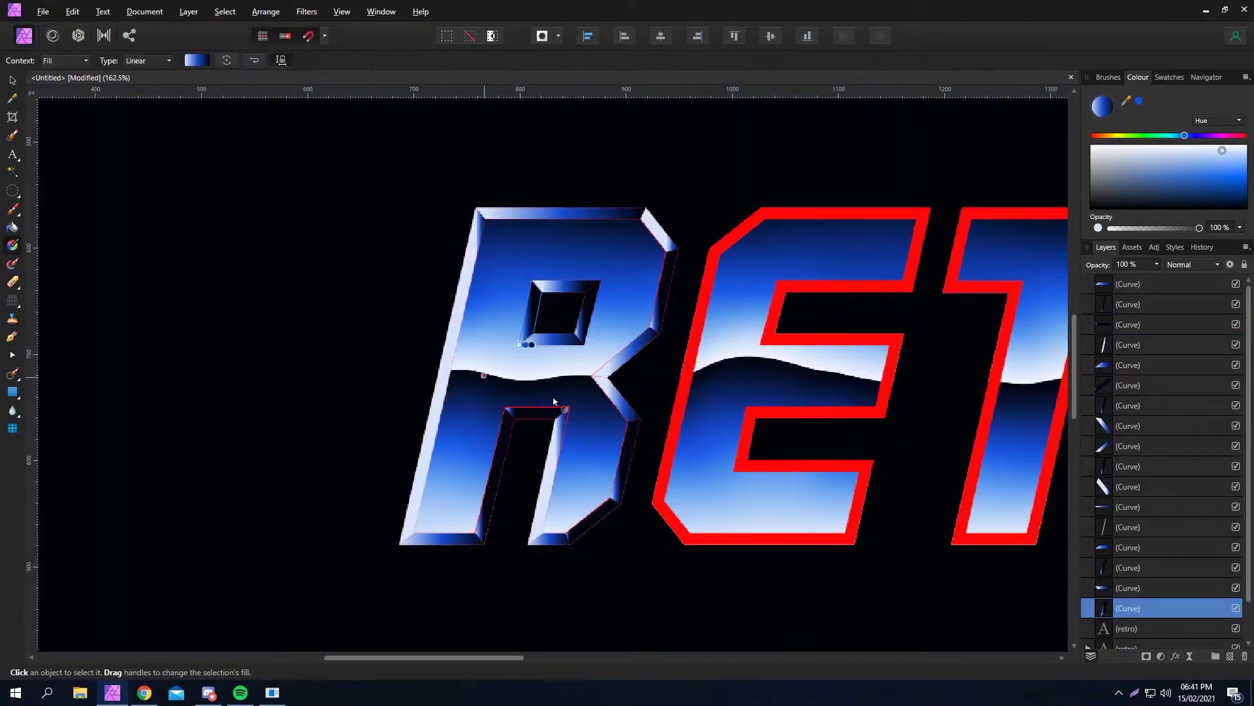
scroll(542, 307, "up", 5)
left_click_drag(701, 491, 748, 268)
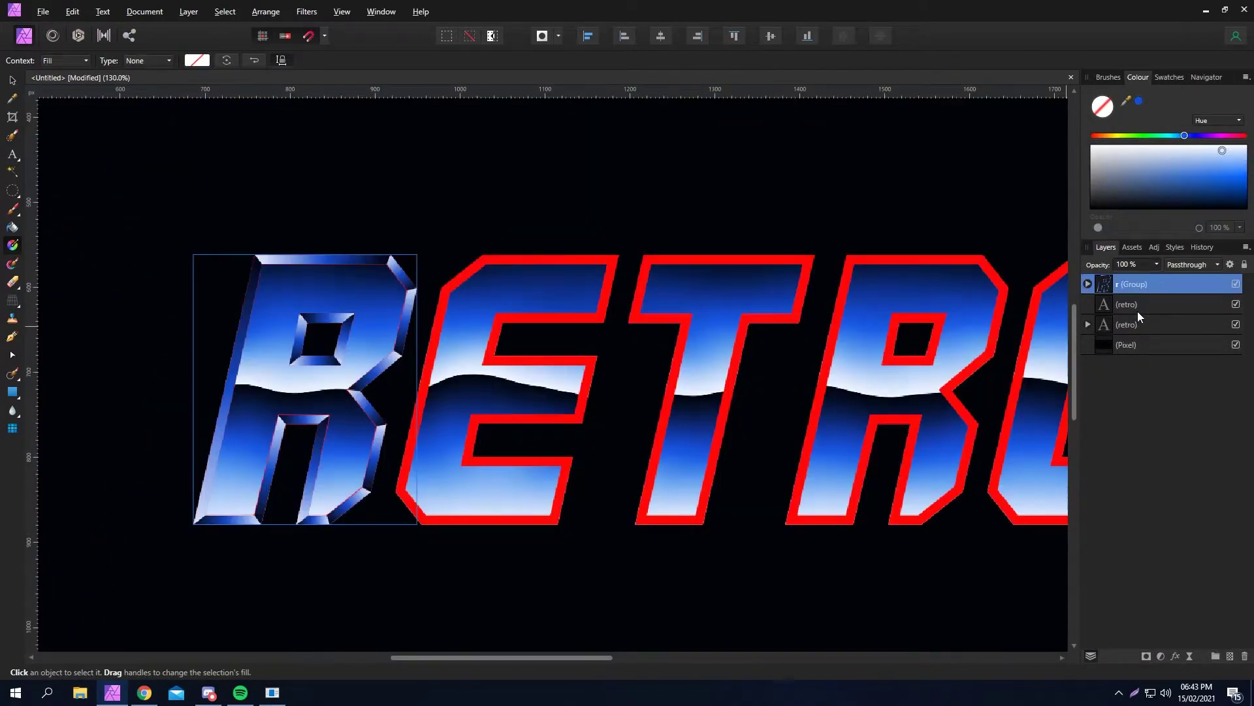
left_click(1139, 307)
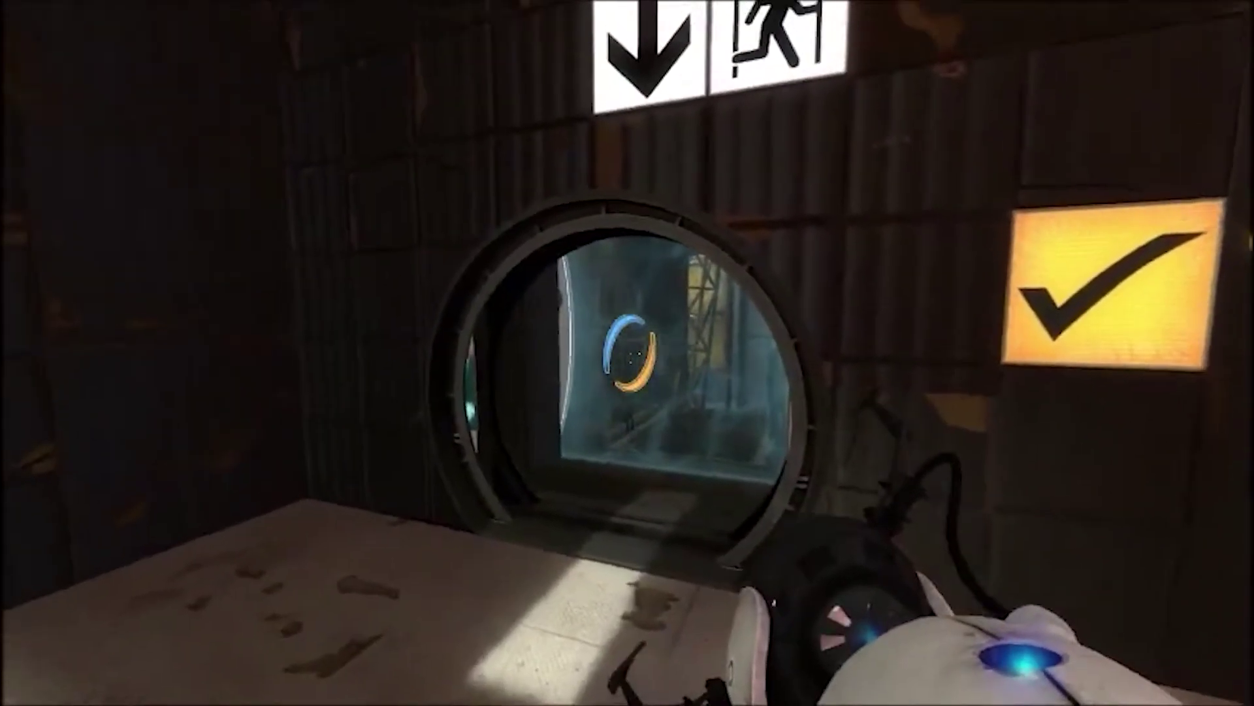
Walk forward through the round door into the misty corridor.
key("w")
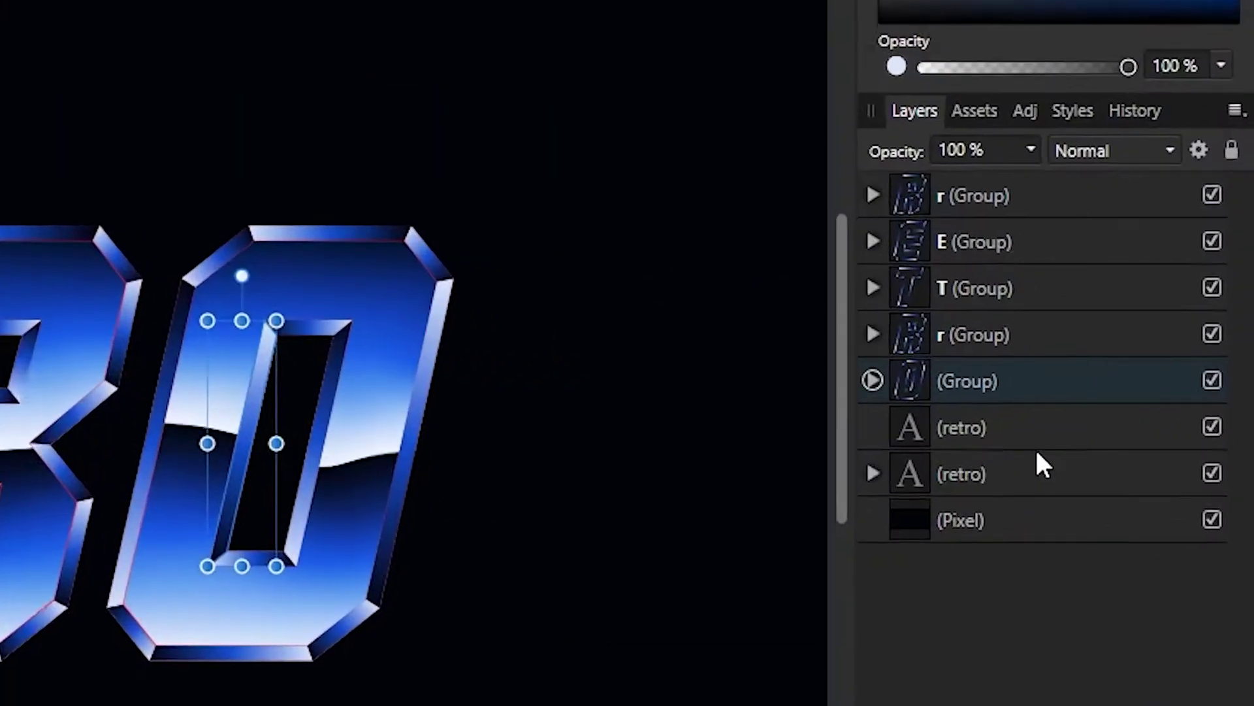
Give the retro text layer an Overlay-blended outline effect with its fill opacity at 0%.
left_click(1022, 439)
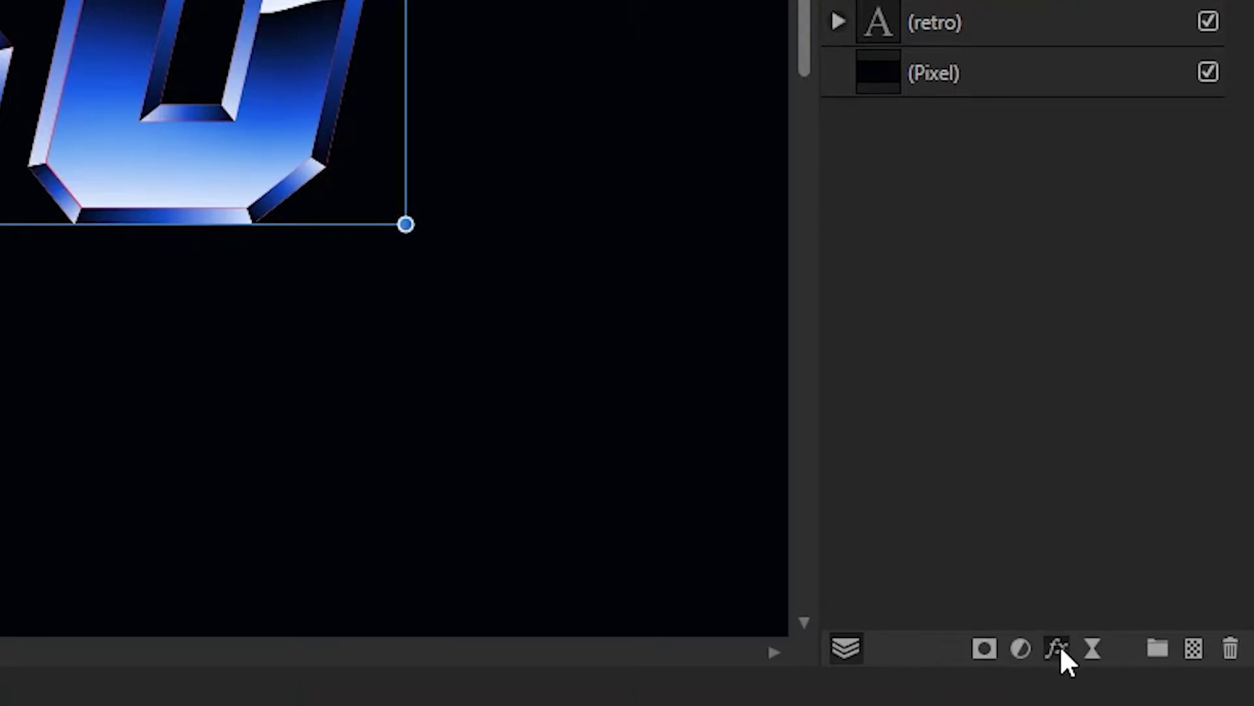
left_click(1060, 645)
left_click(320, 225)
left_click(488, 336)
left_click(893, 666)
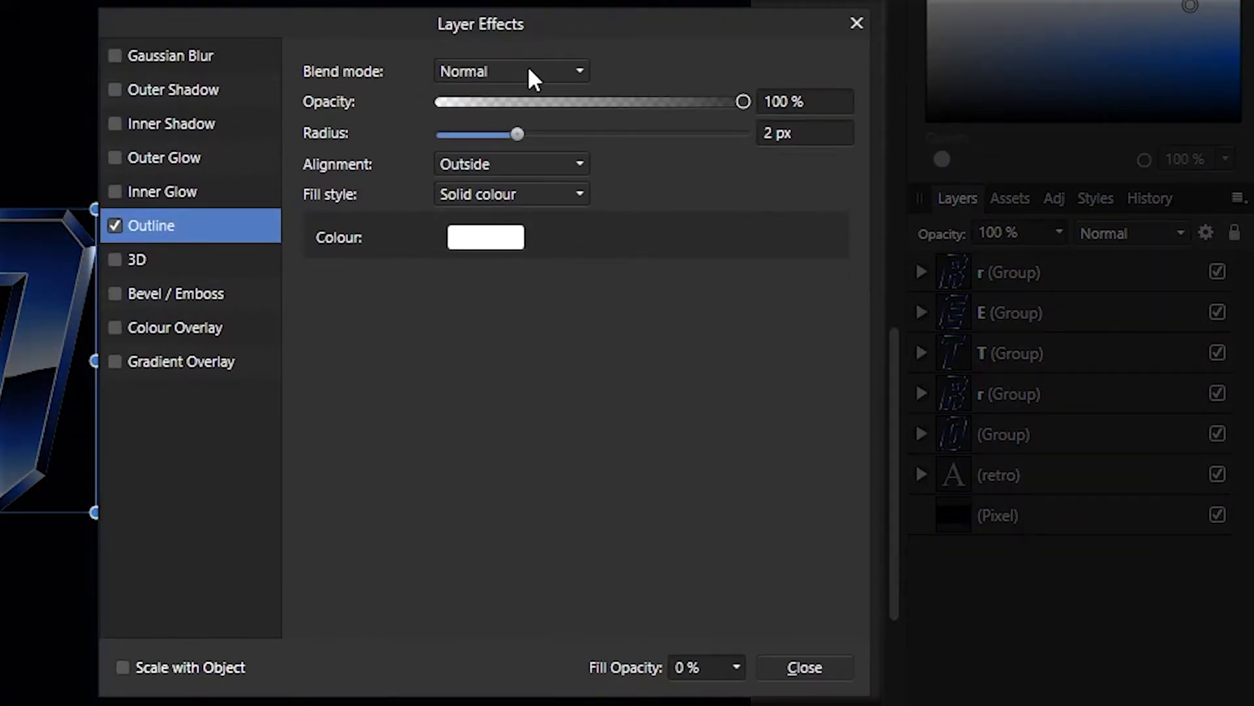
left_click(892, 184)
left_click(505, 451)
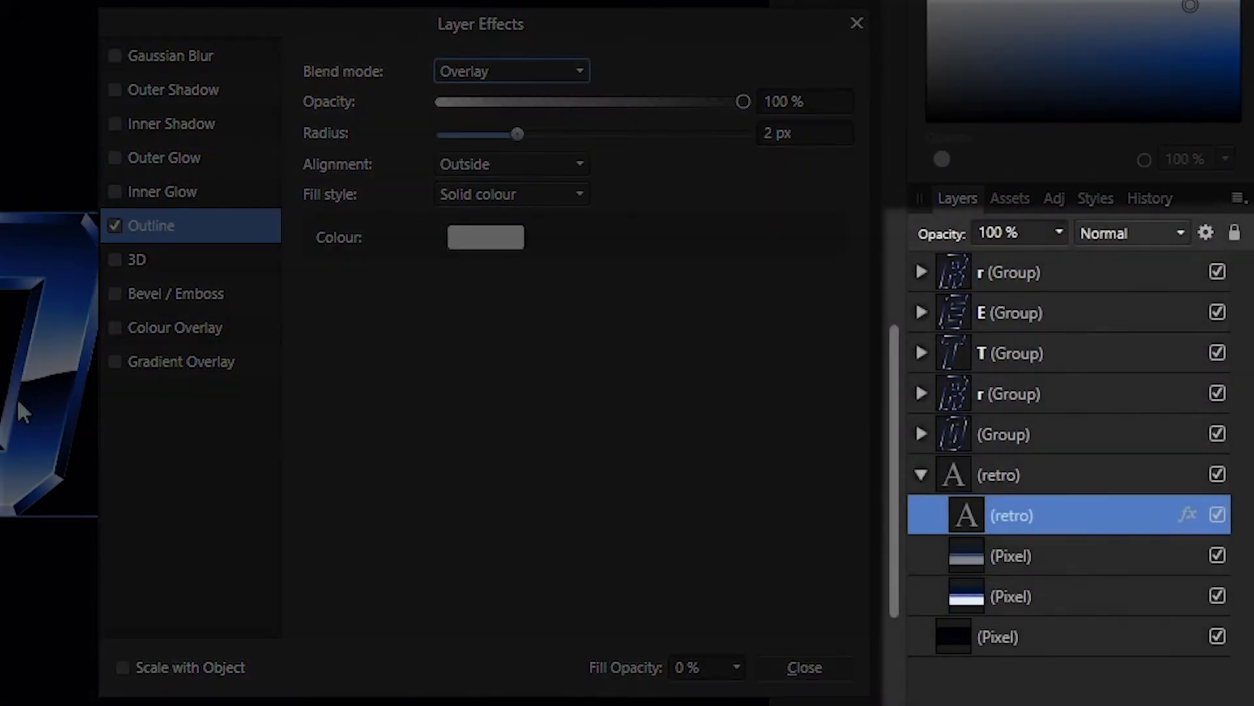
Duplicate the outlined text layer and make the copy's outline deep blue in Colour Dodge mode.
key("ctrl+j")
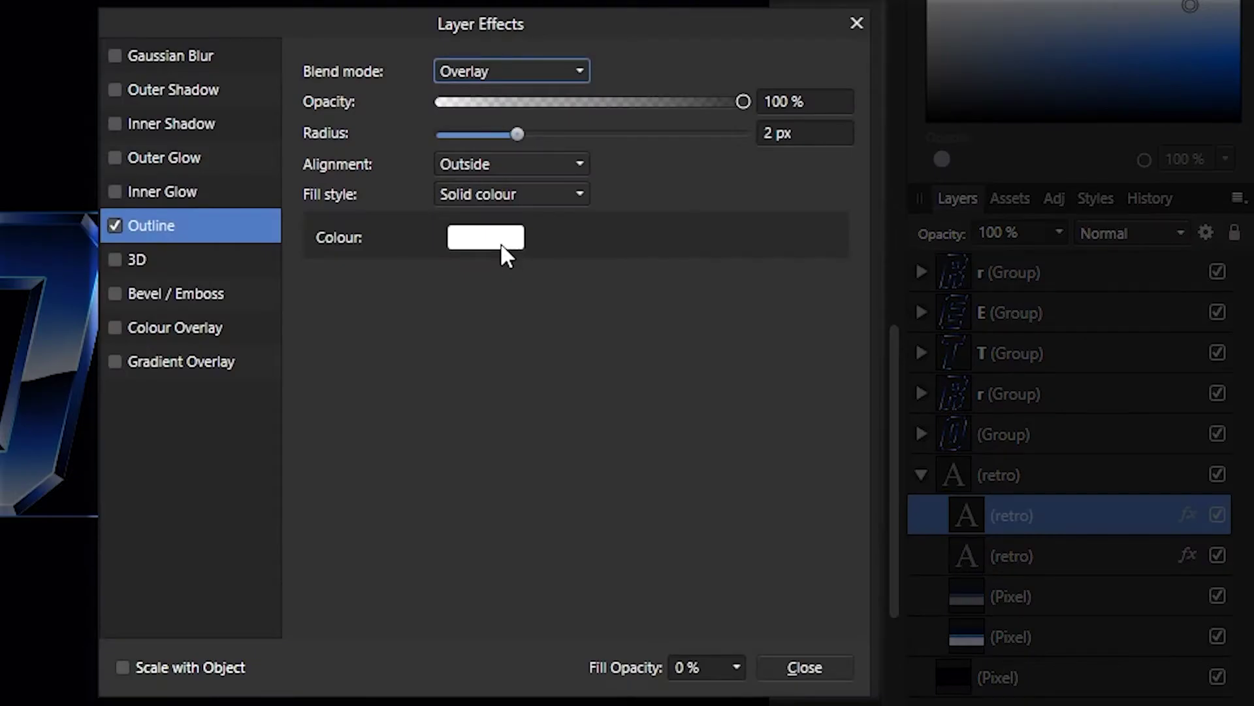
left_click(500, 241)
left_click(520, 318)
left_click_drag(520, 318, 526, 323)
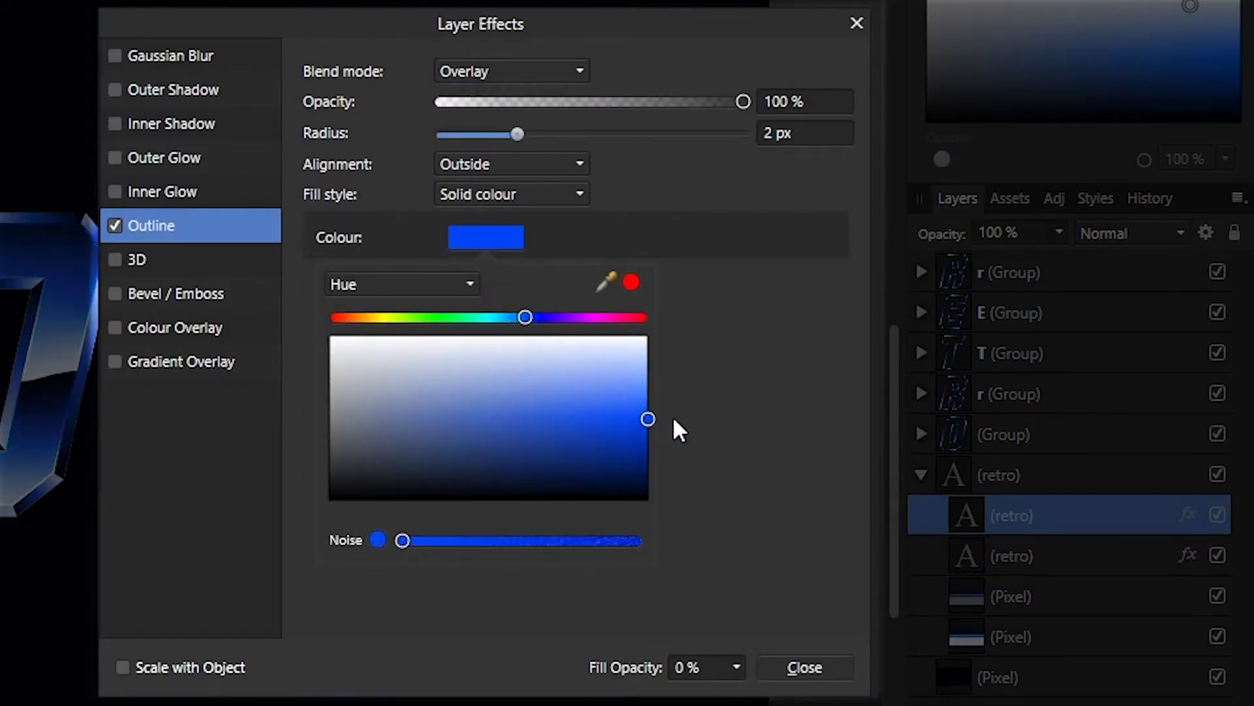
left_click(694, 428)
scroll(514, 438, "down", 4)
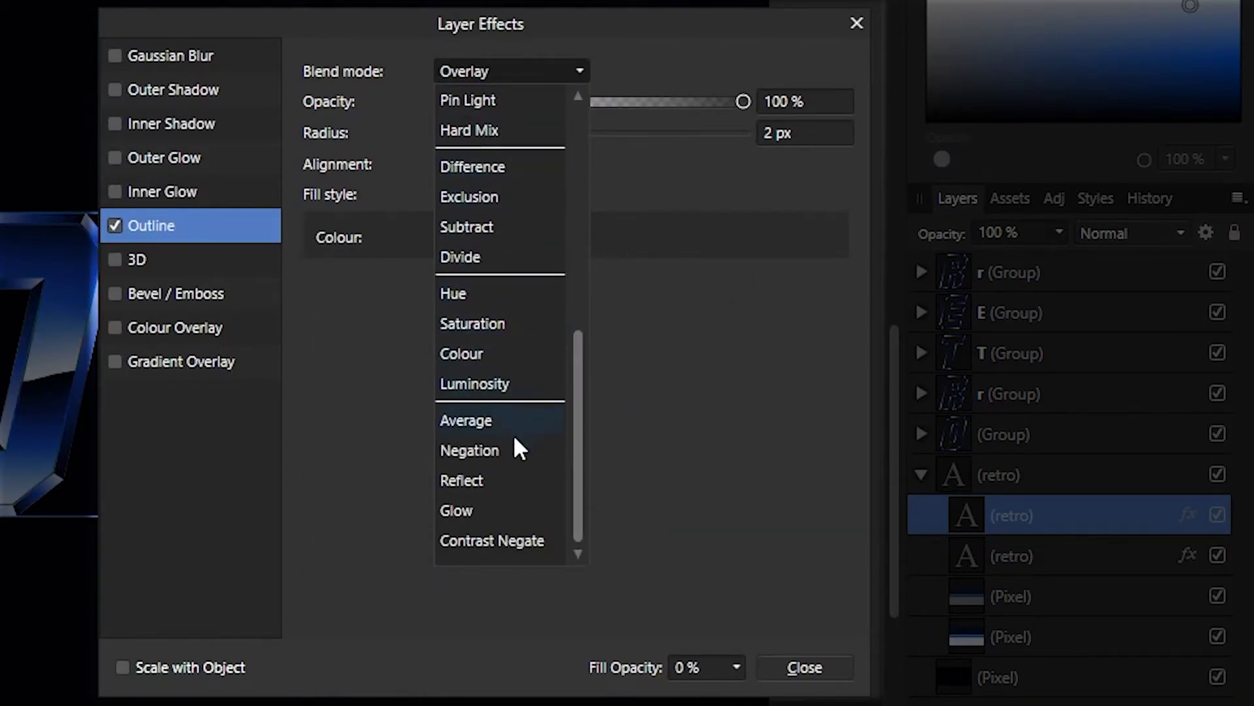
scroll(516, 274, "up", 5)
left_click(518, 257)
left_click(856, 23)
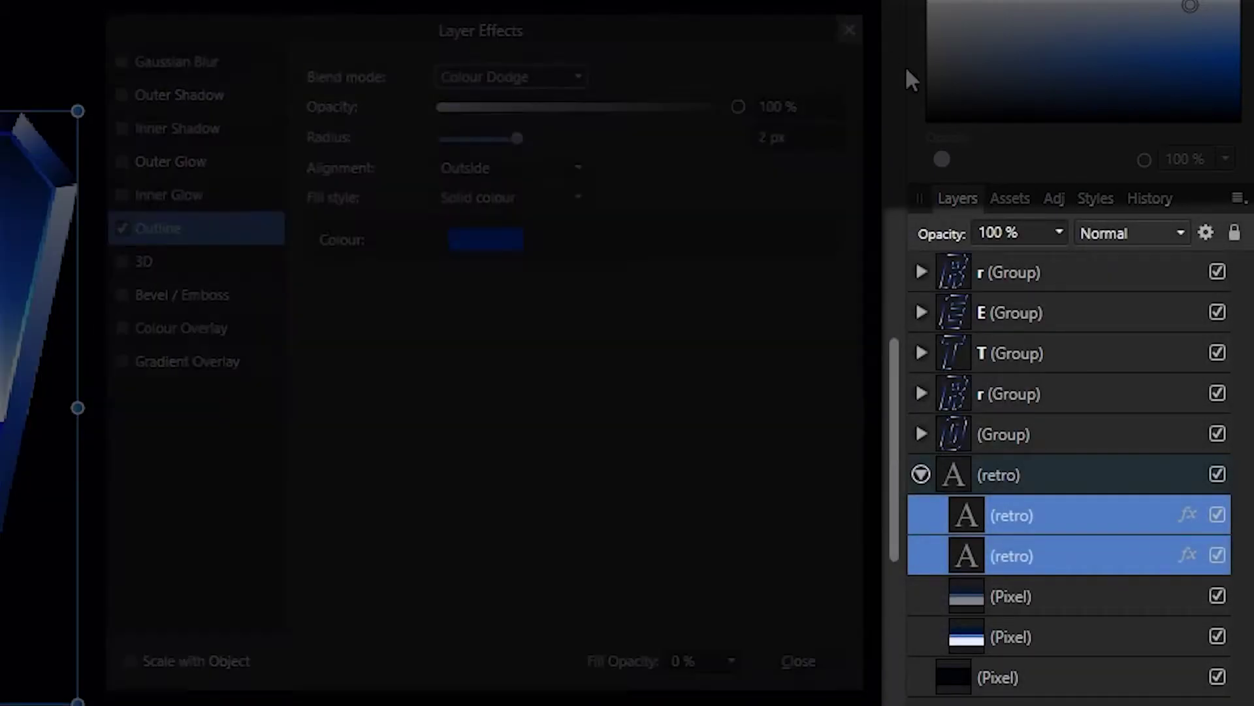
scroll(492, 378, "down", 3)
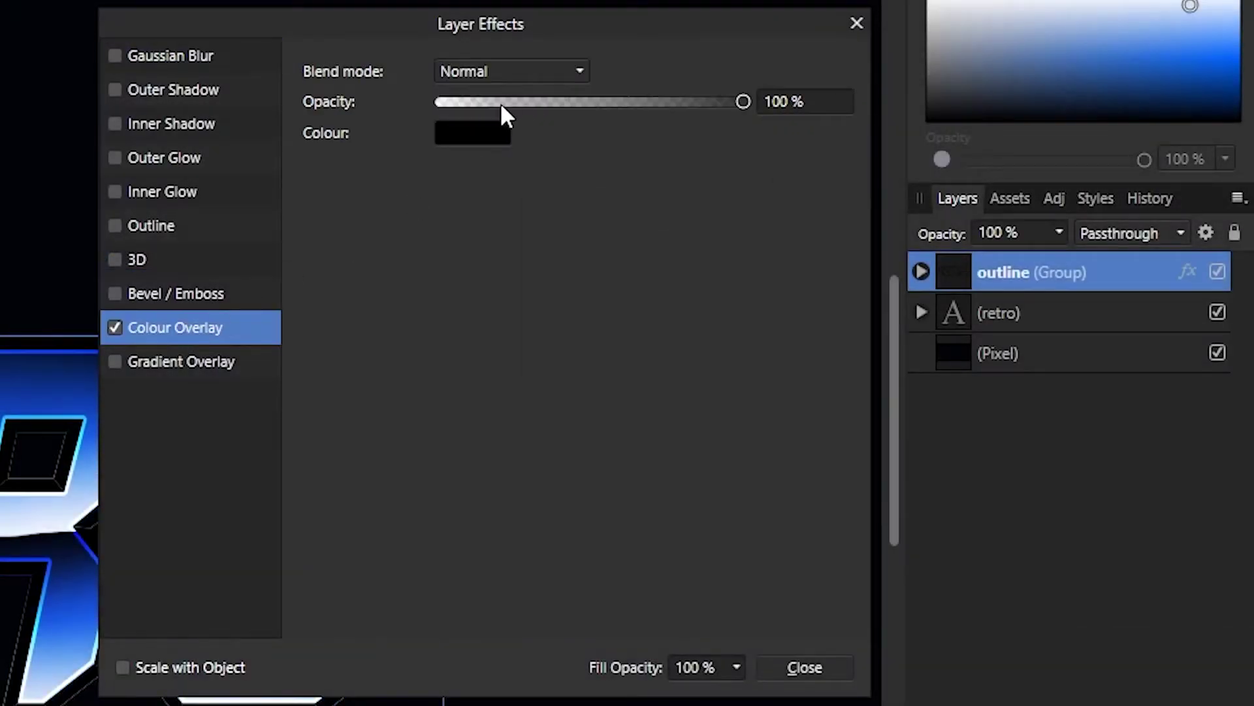
Lower the outline group's black Colour Overlay opacity to 13%.
left_click_drag(501, 105, 473, 99)
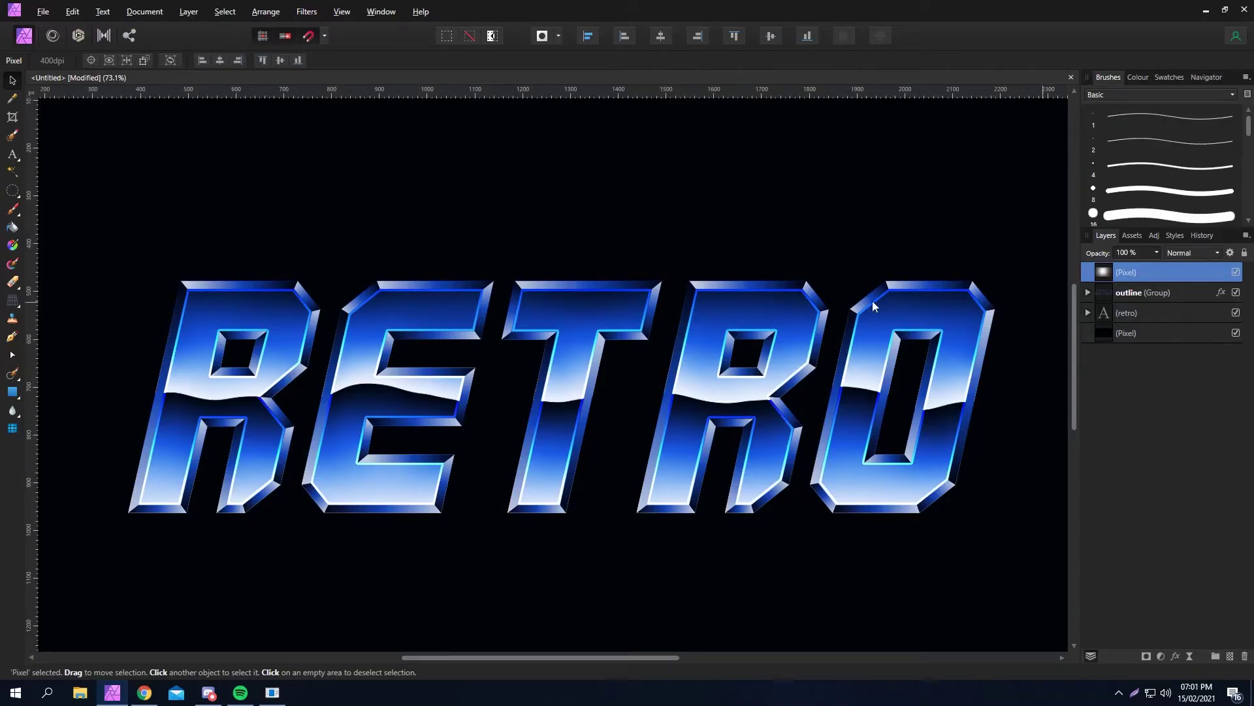
Delete the stray top pixel layer and dab a soft white glow between the T and R.
key("Delete")
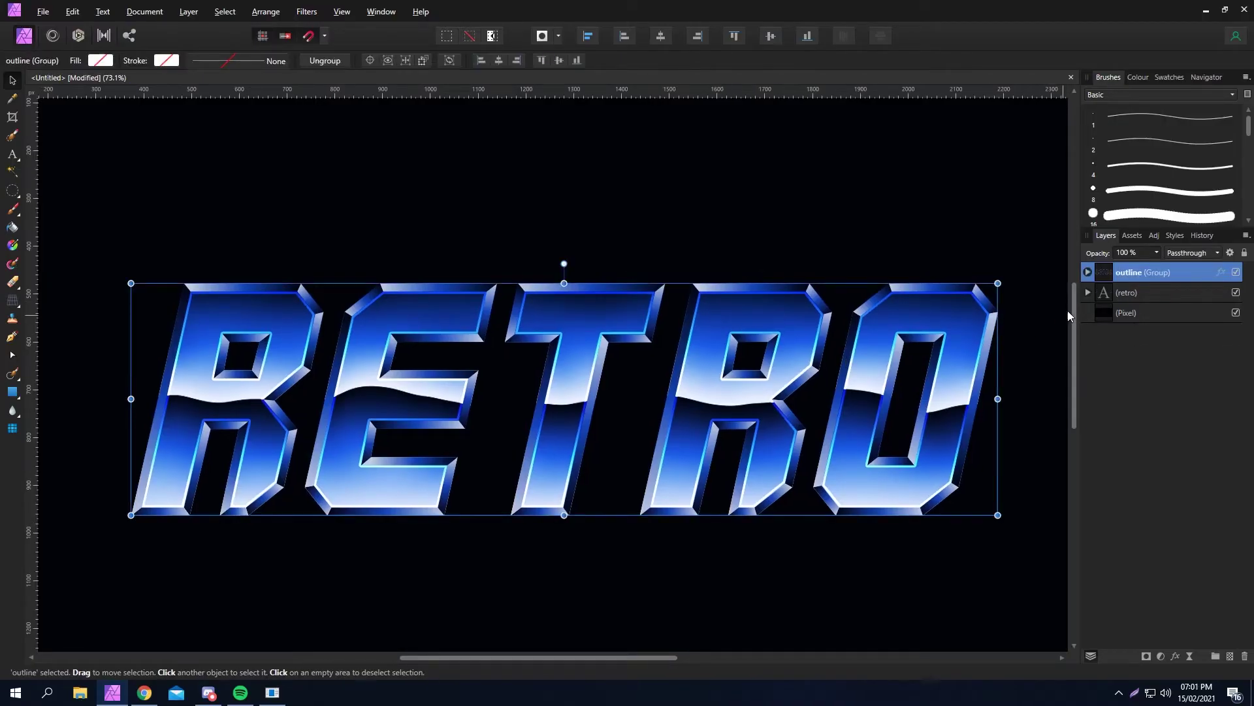
scroll(883, 484, "left", 1)
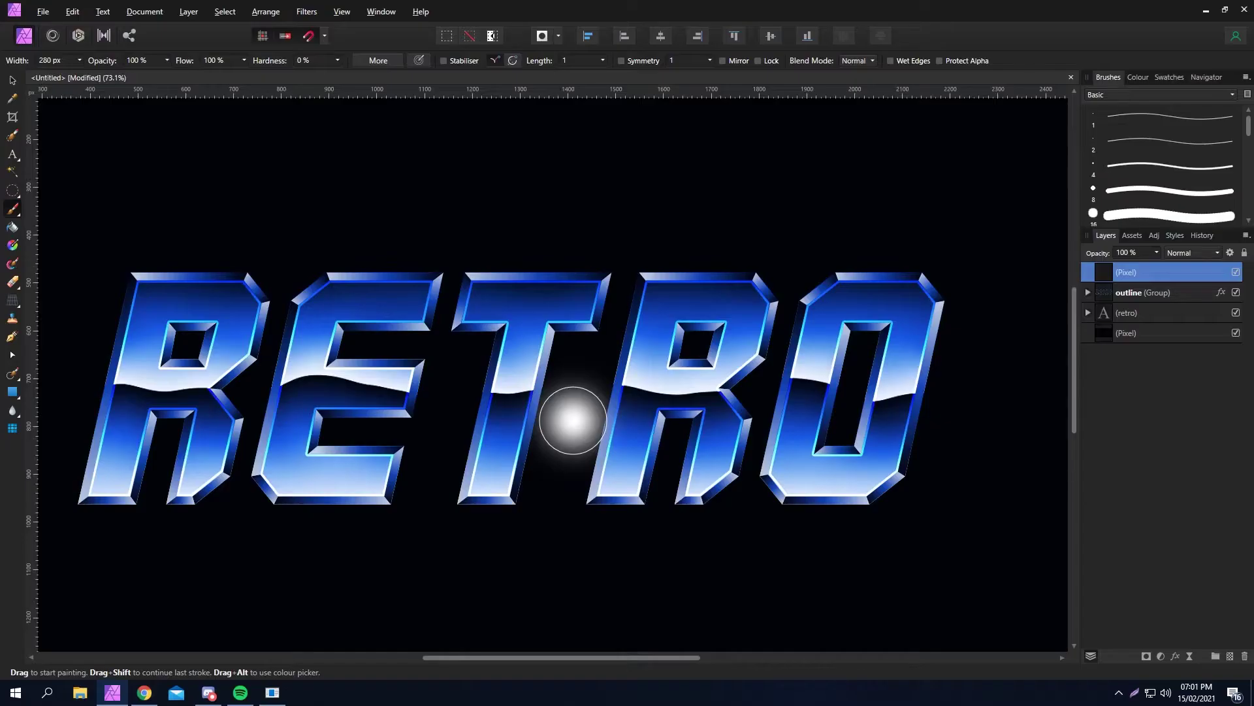
left_click(769, 497)
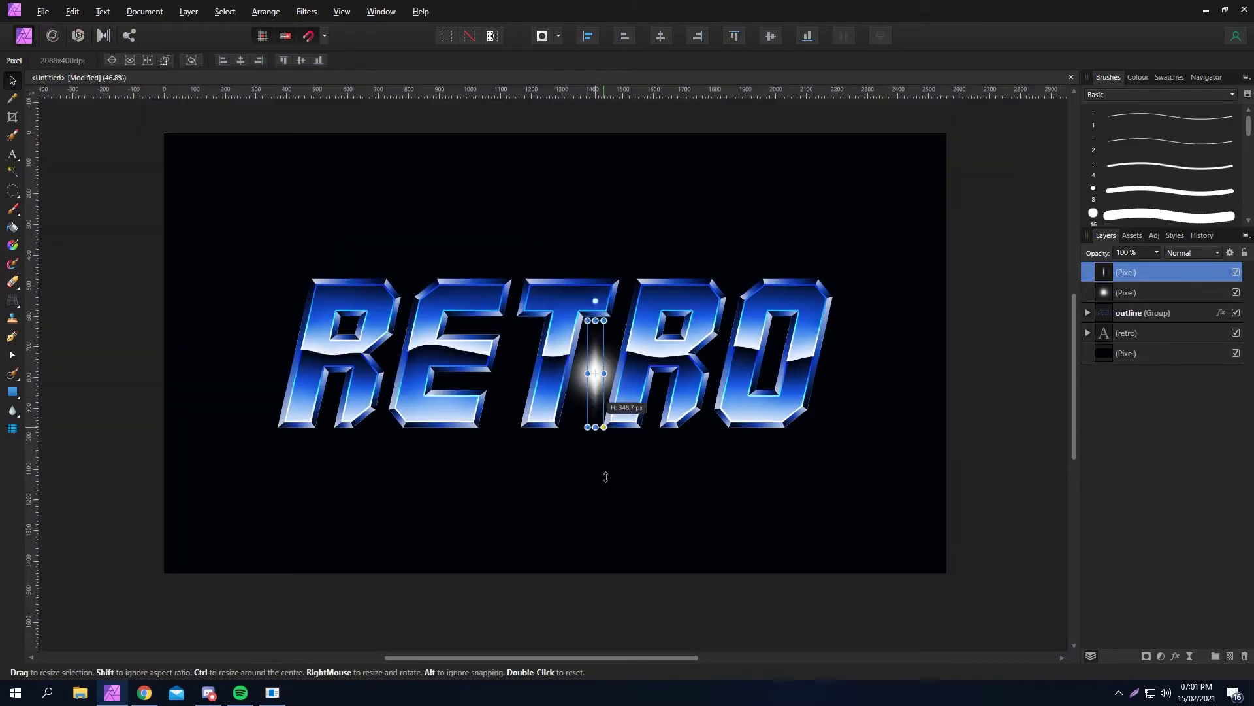